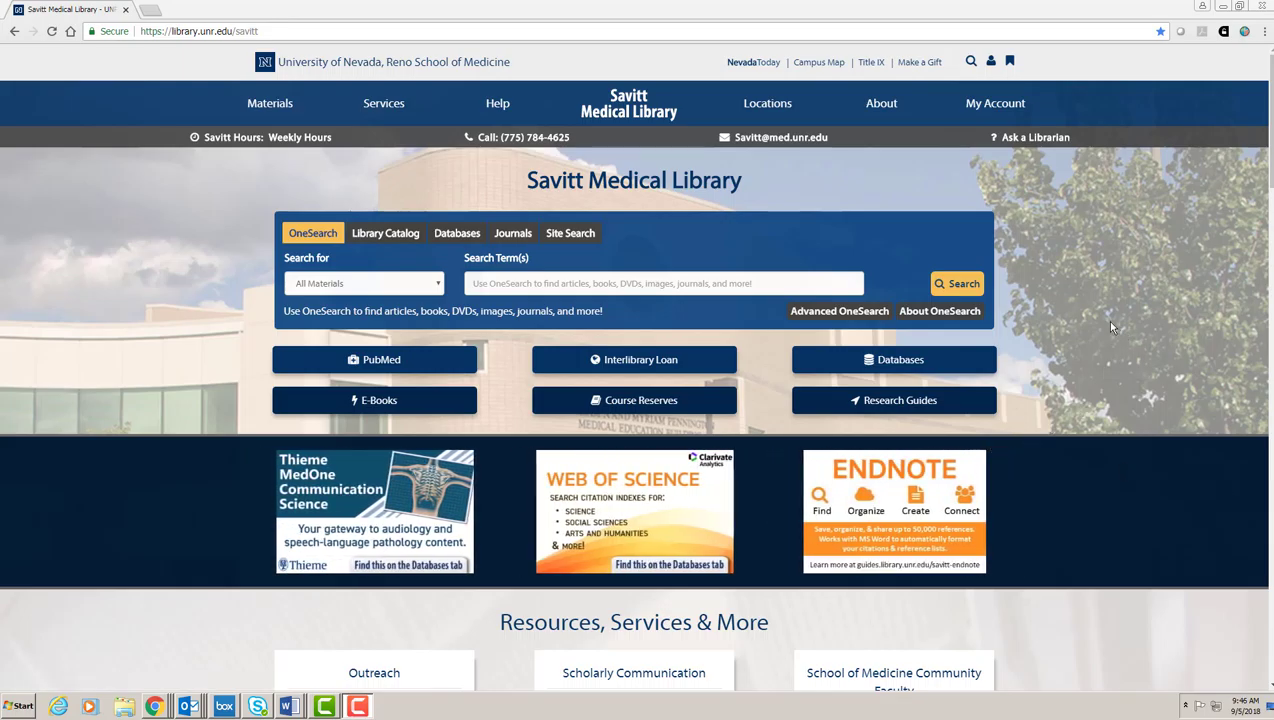
Go from the library's Databases listing to the BoardVitals Board Exam and MOC Prep page
left_click(891, 364)
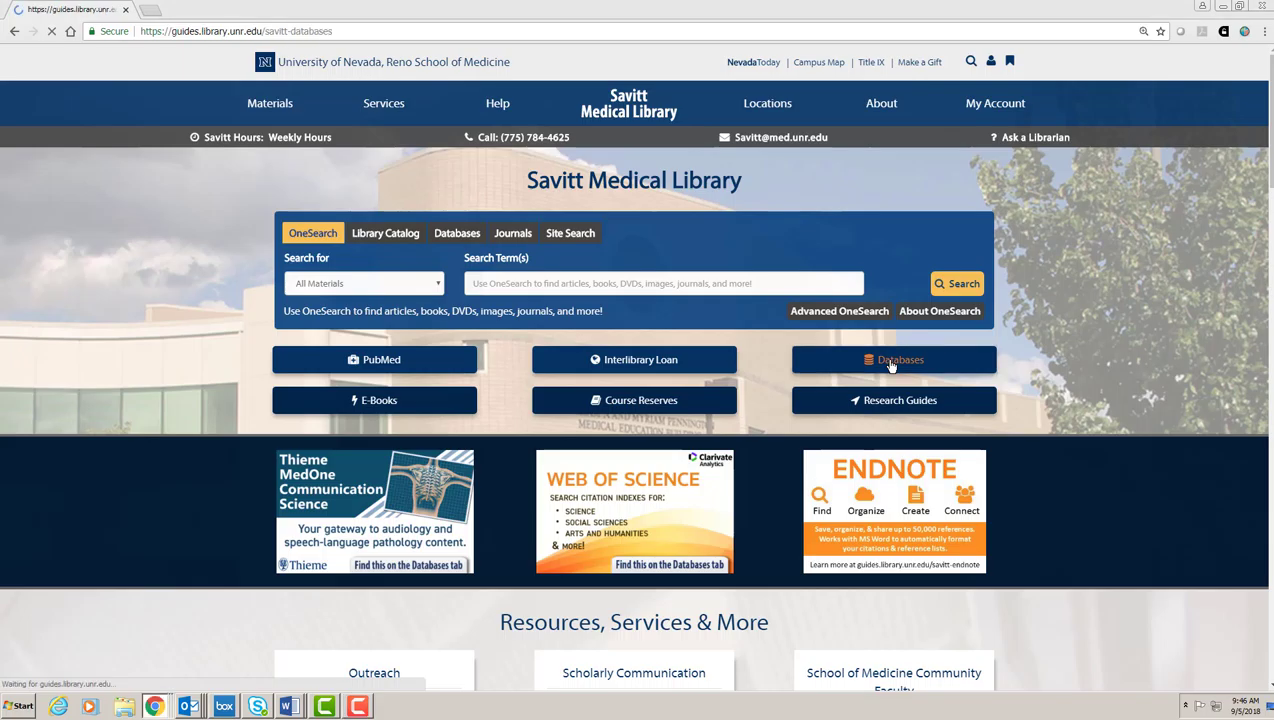
scroll(120, 498, "down", 7)
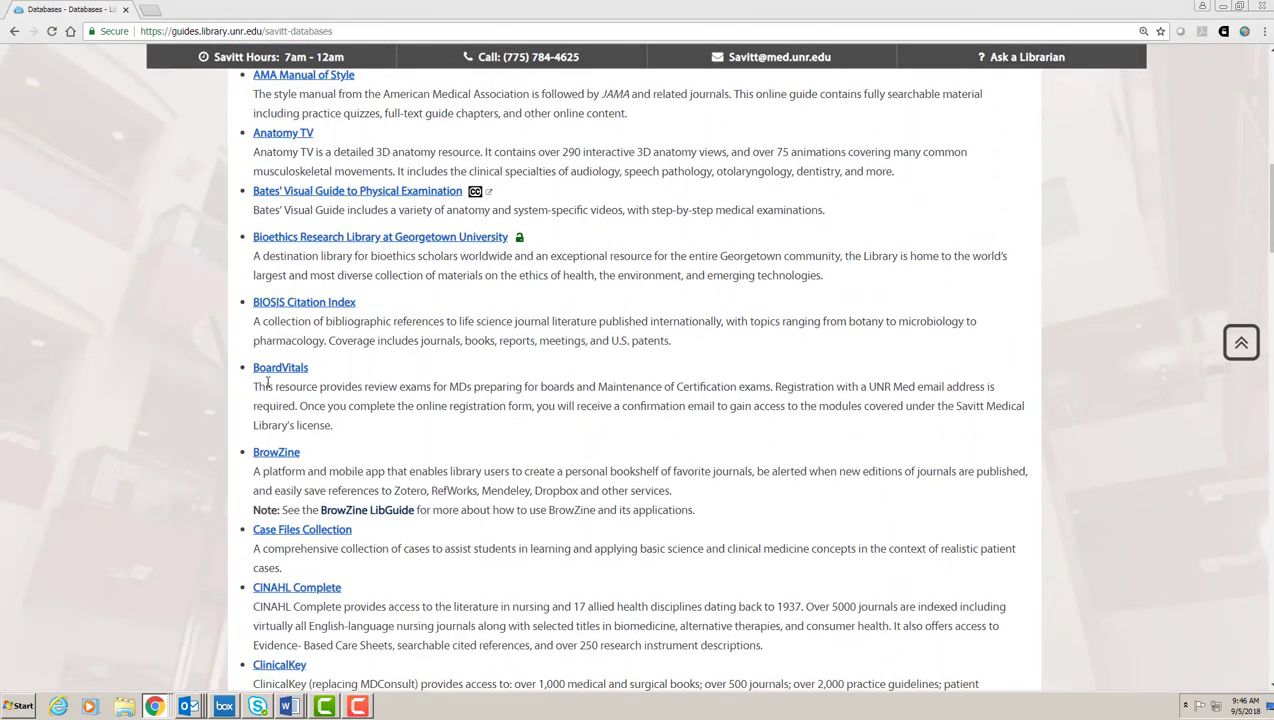
left_click(272, 368)
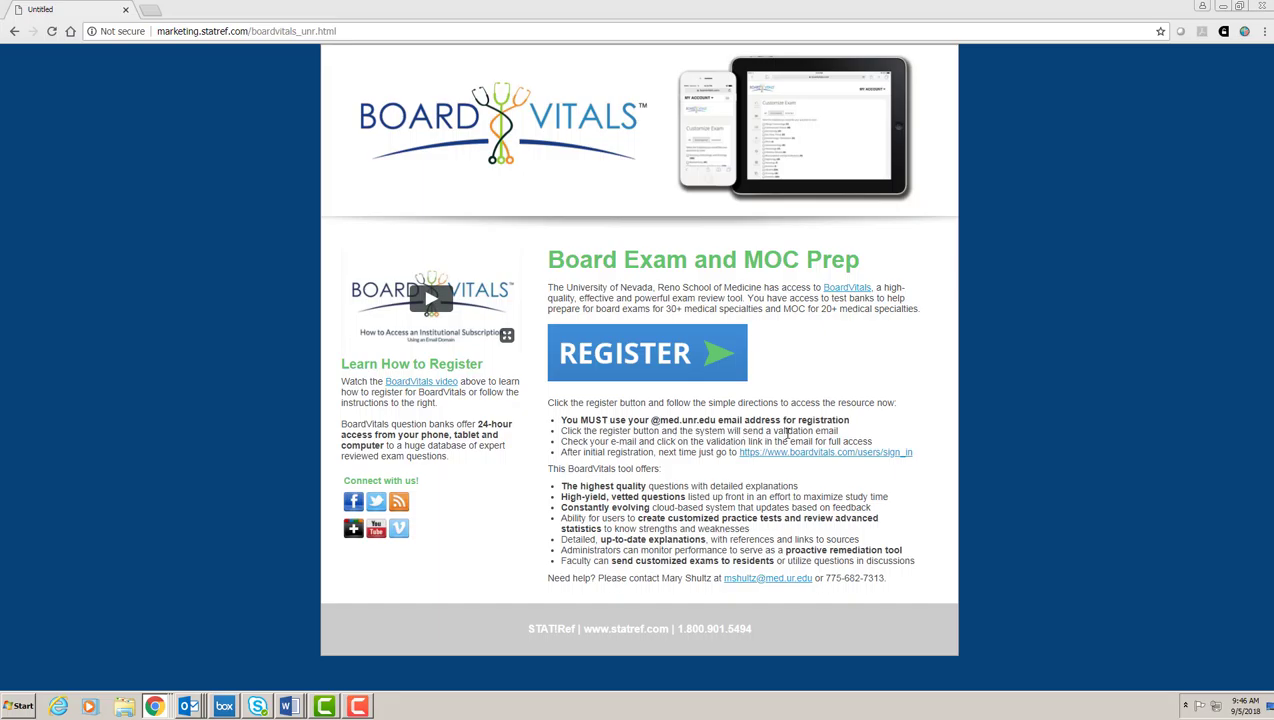
View the BoardVitals registration form, then switch to the login page
left_click(643, 358)
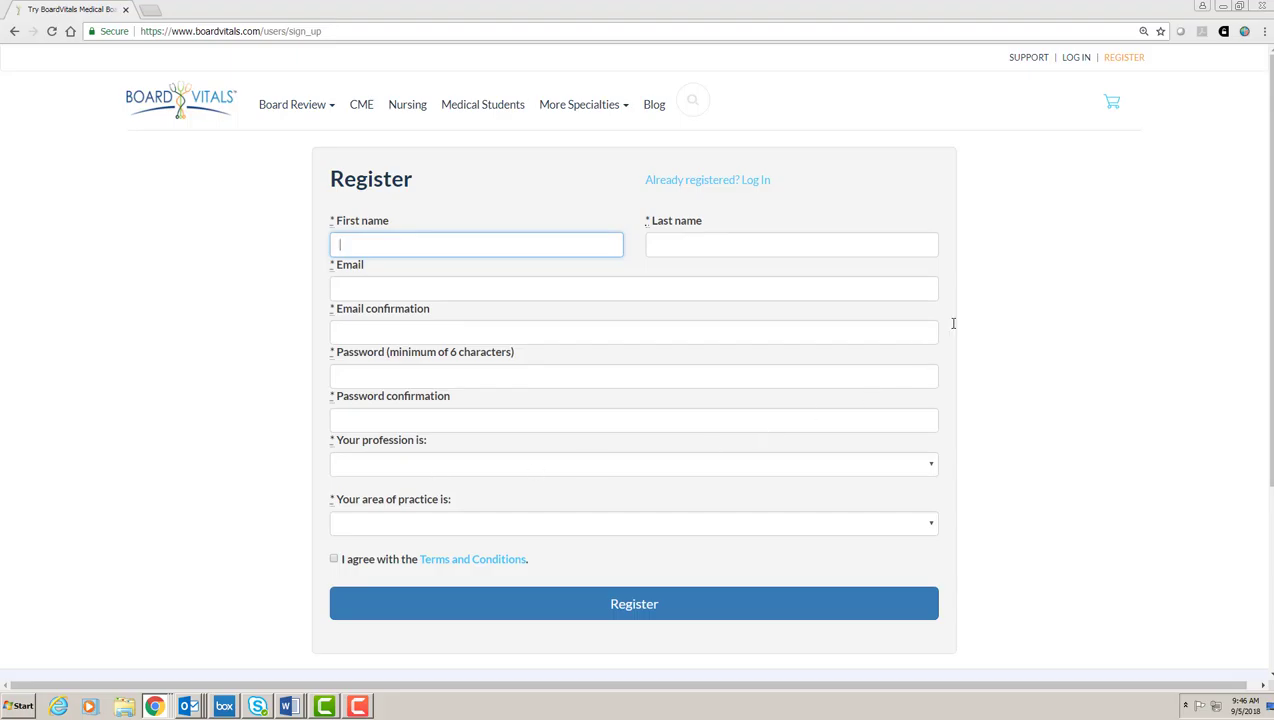
left_click(1066, 58)
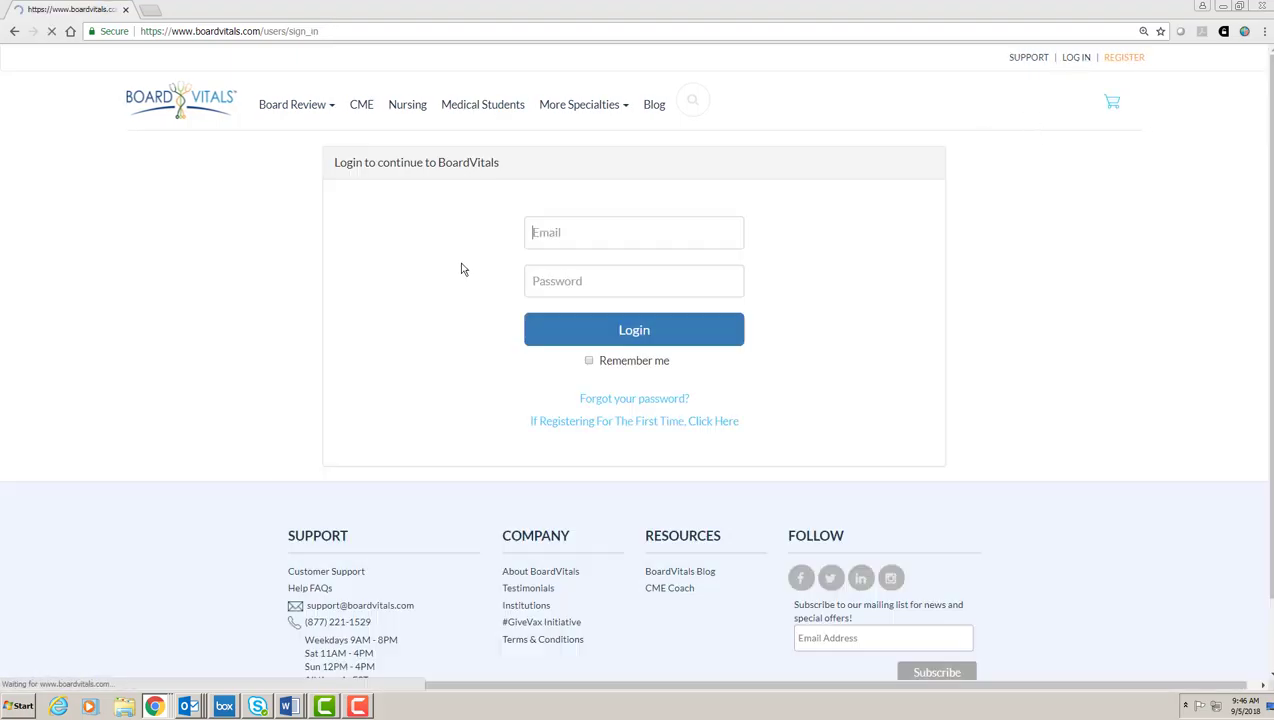
Sign in and scroll the My Question Banks list down to Hospital Medicine MOC
left_click(592, 230)
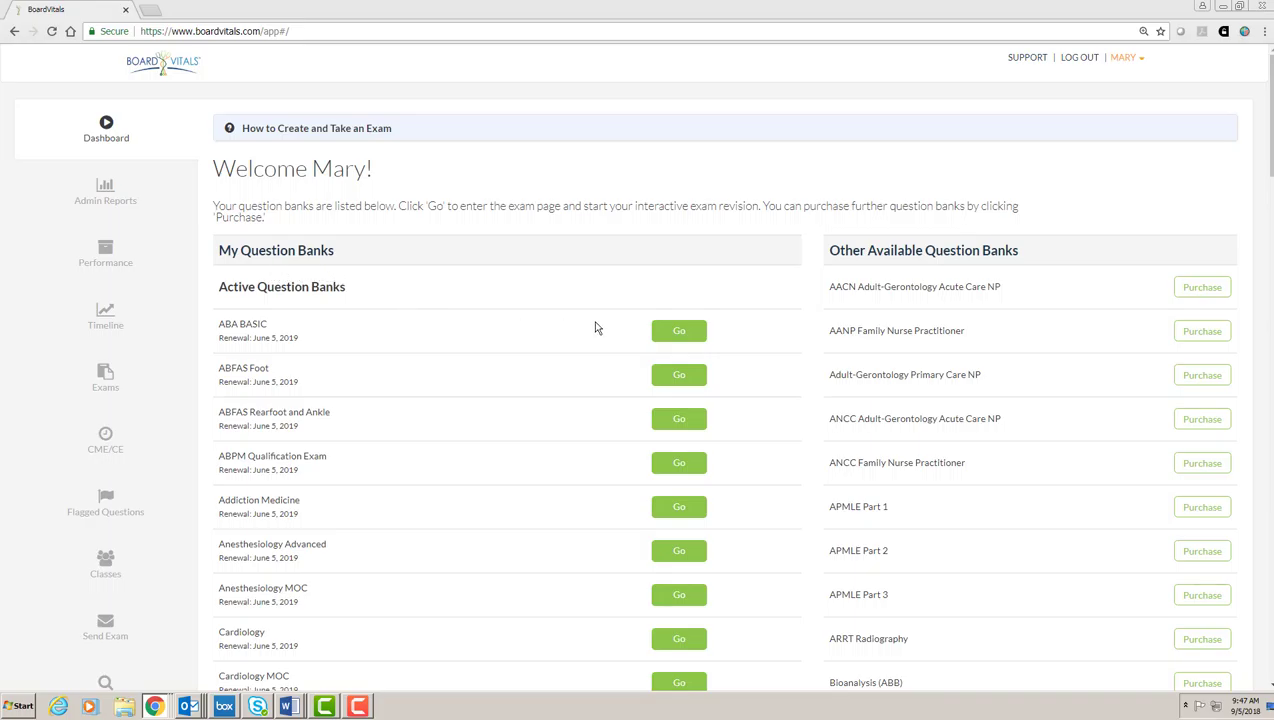
scroll(515, 469, "down", 7)
scroll(495, 470, "down", 5)
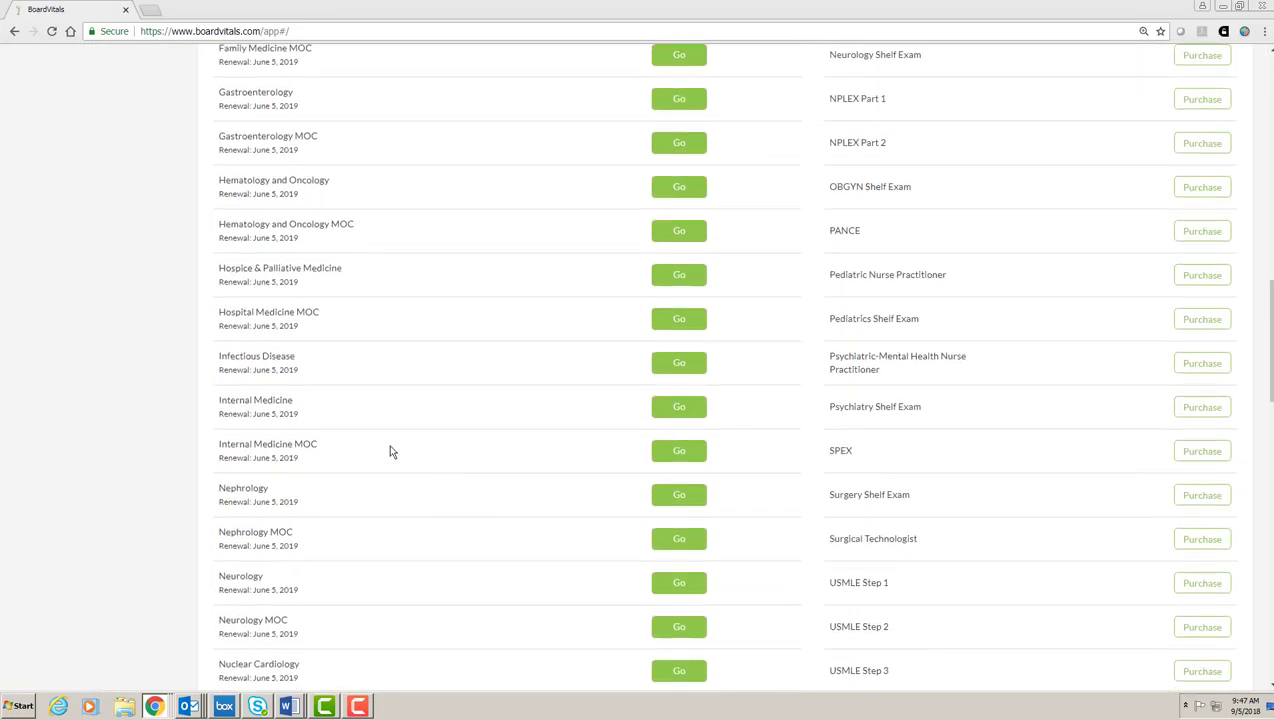
Build a 2-question Hospital Medicine MOC exam from Cardiovascular and Endocrinologic disorders
left_click(671, 323)
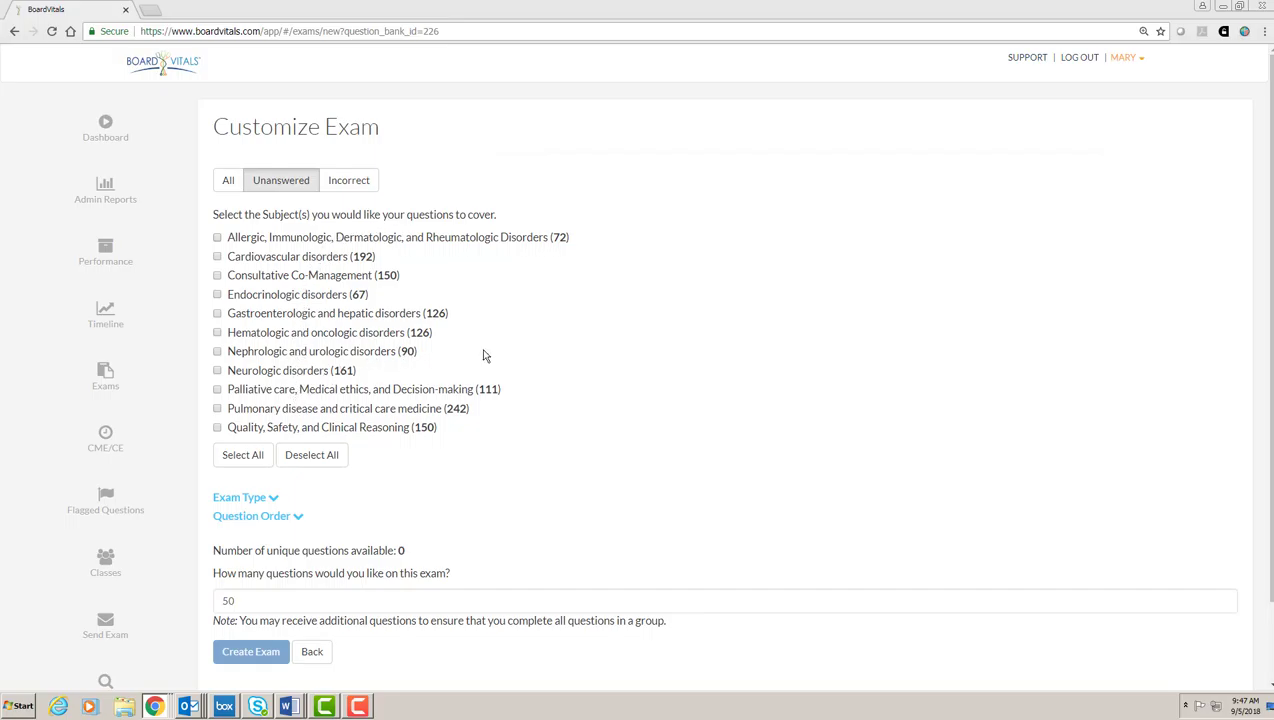
left_click(218, 296)
left_click(217, 257)
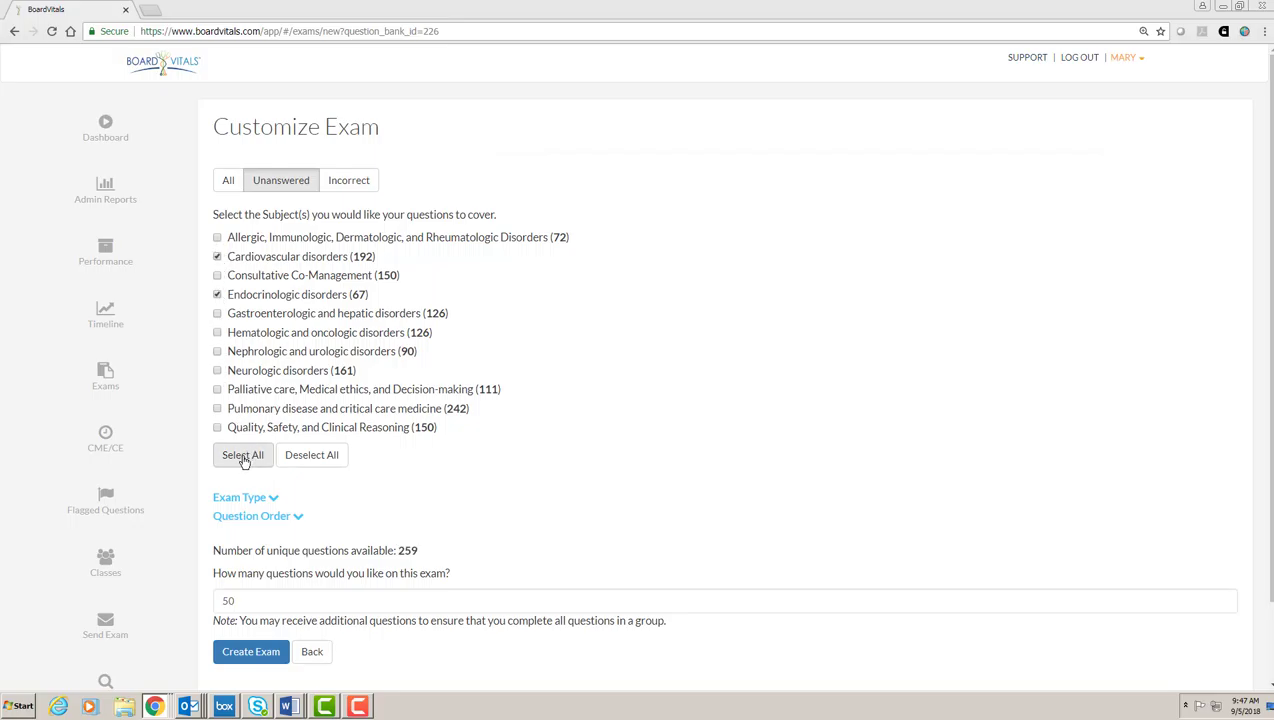
left_click(244, 500)
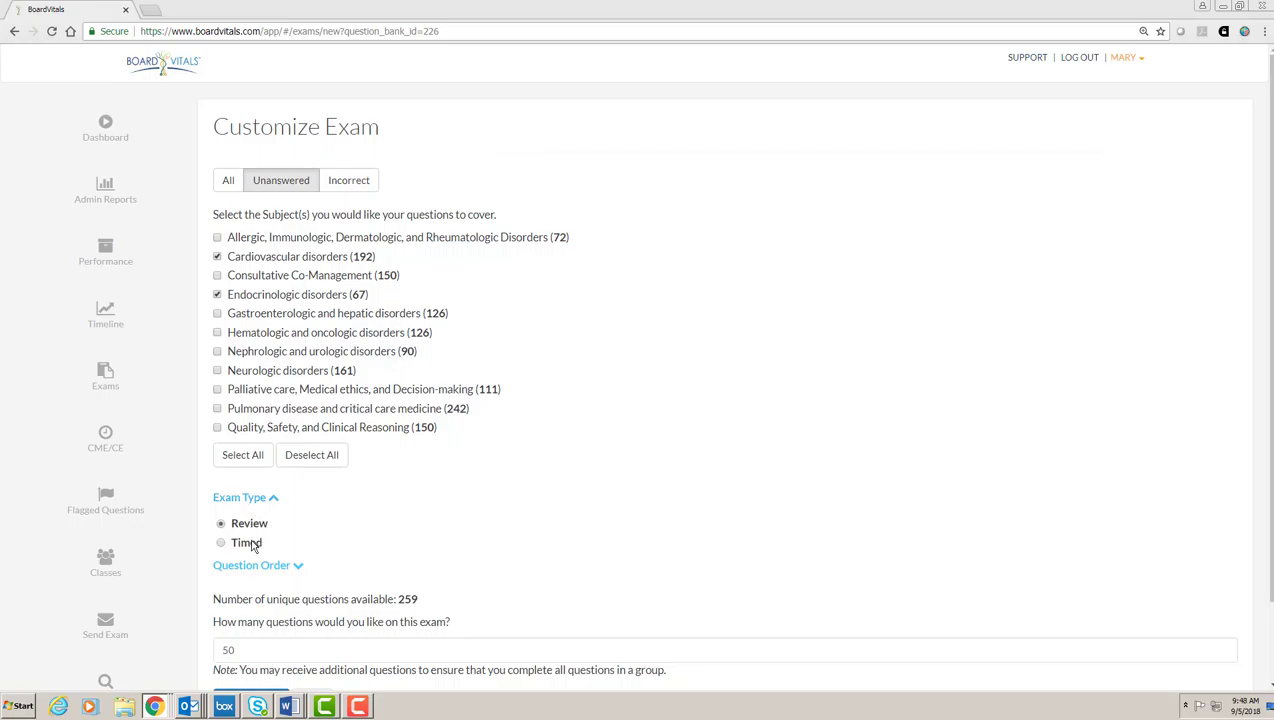
left_click(297, 567)
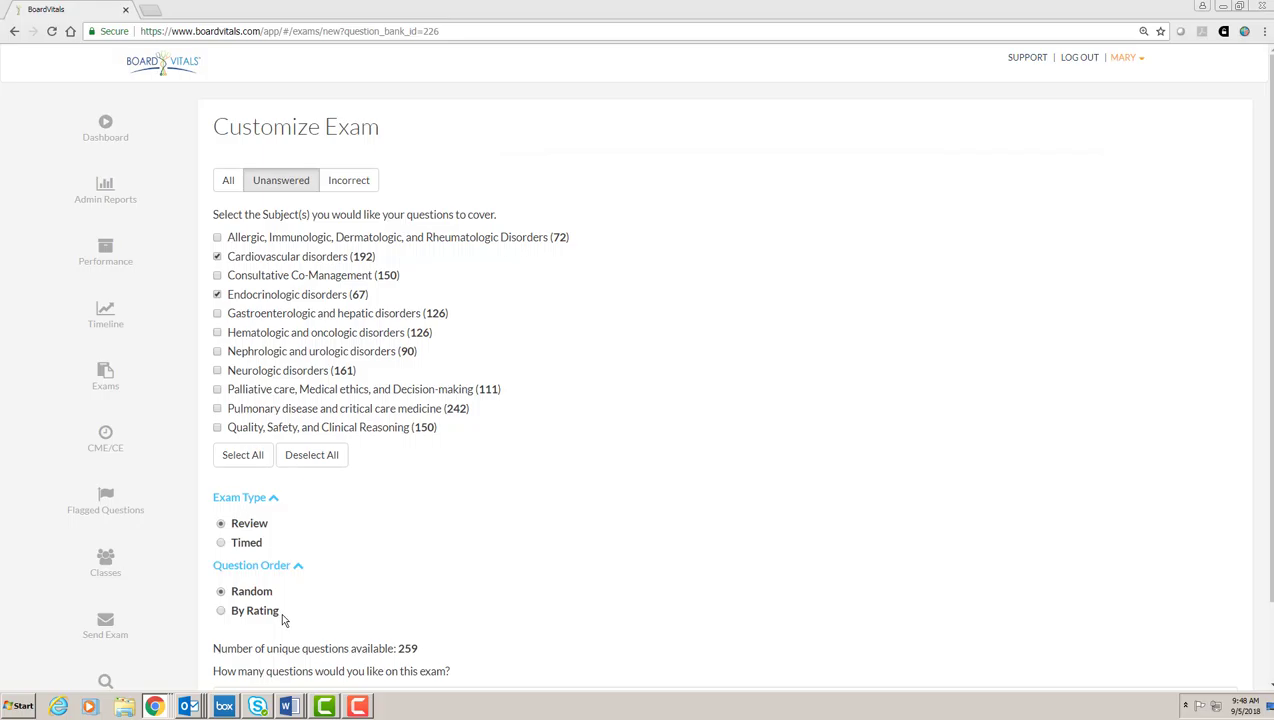
scroll(282, 620, "down", 2)
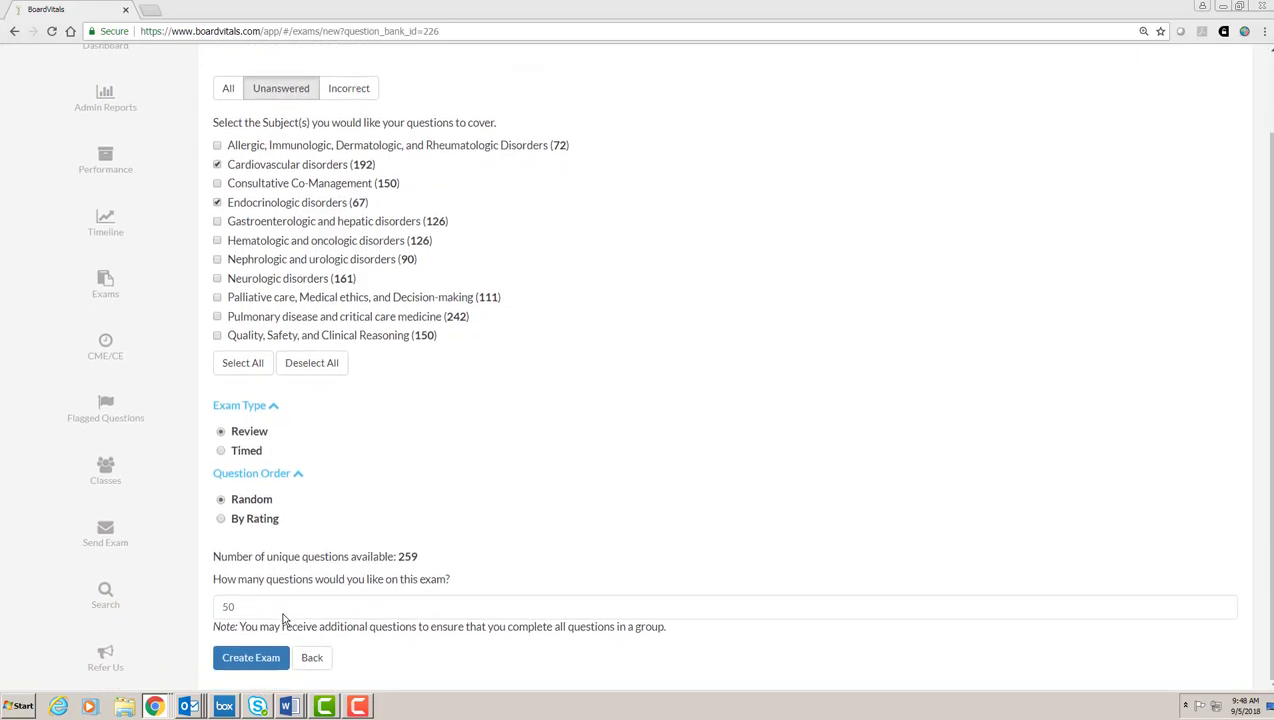
left_click_drag(237, 607, 200, 607)
type("2")
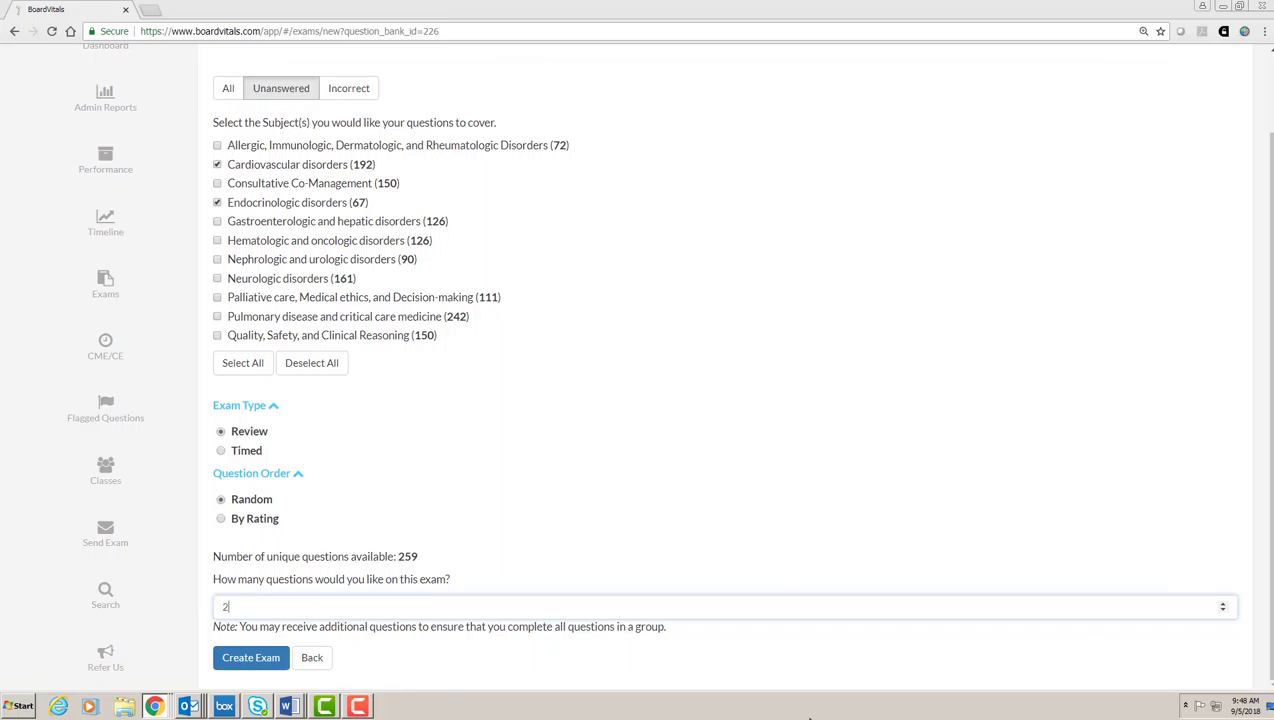
left_click(247, 659)
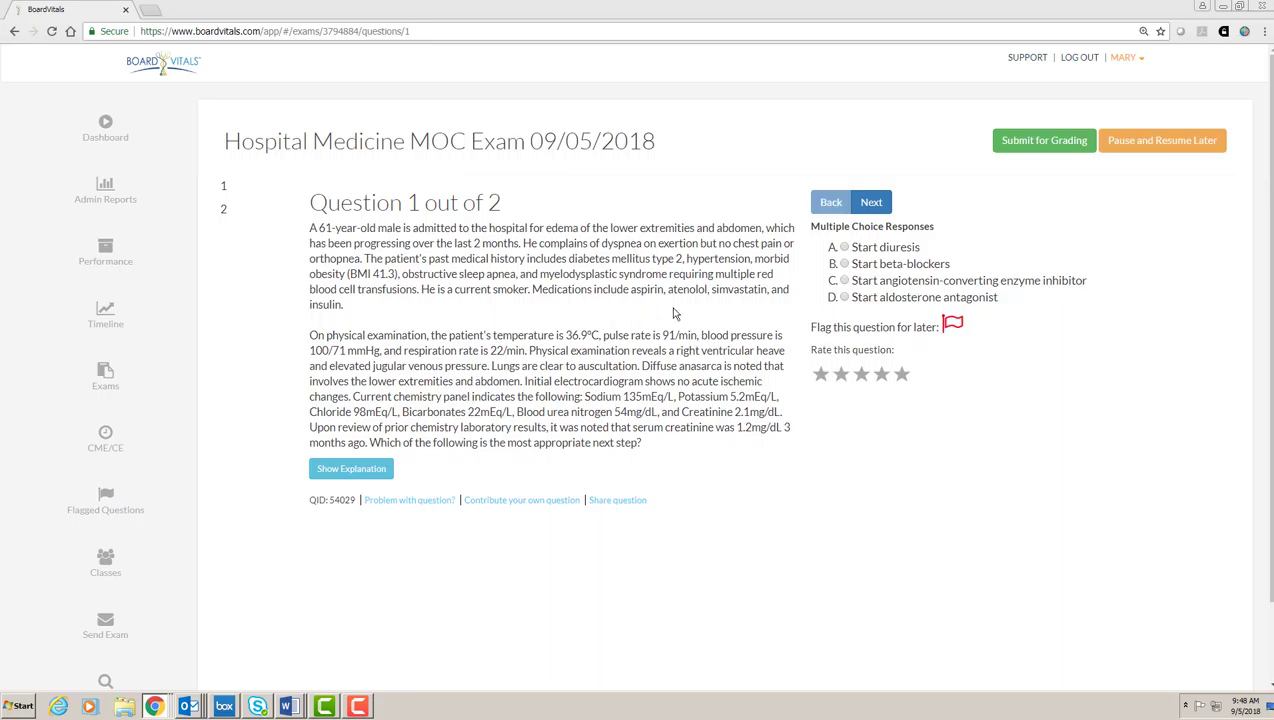
Answer question 1 with Start diuresis, read its explanation, then answer question 2 with Begin levothyroxine therapy
left_click(844, 281)
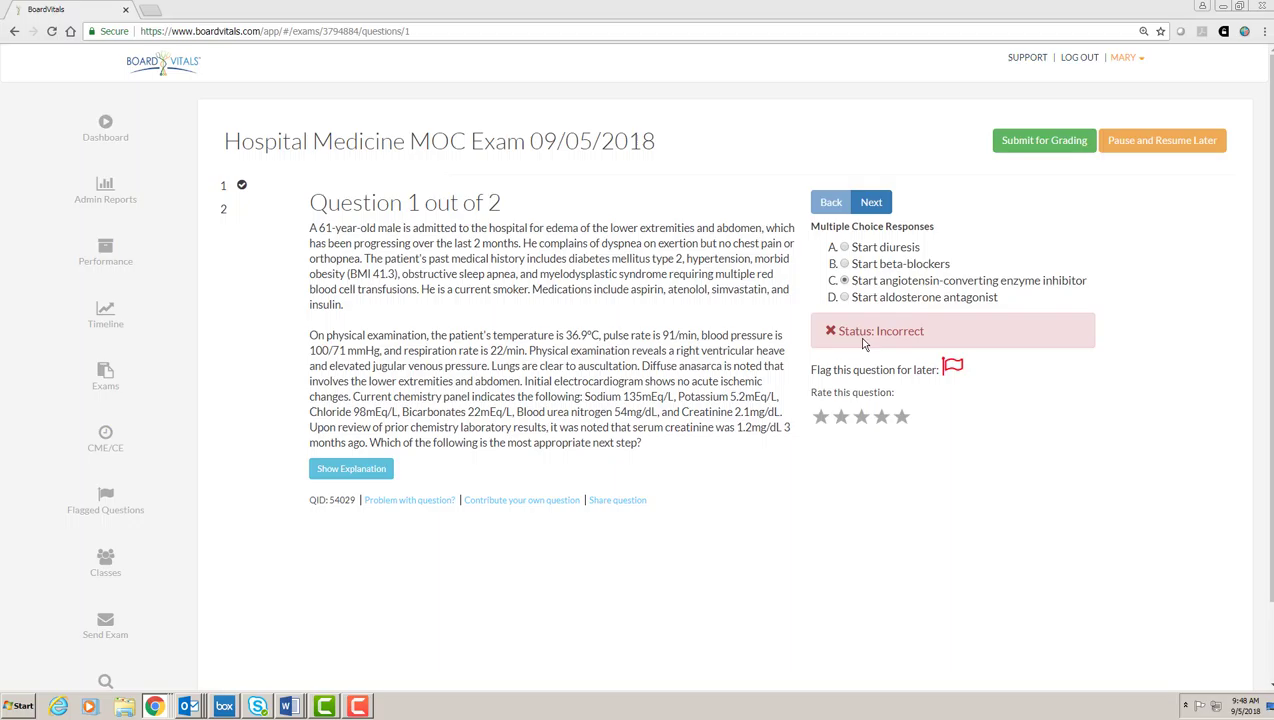
left_click(844, 247)
left_click(350, 469)
scroll(577, 519, "down", 3)
scroll(577, 519, "up", 3)
left_click(871, 202)
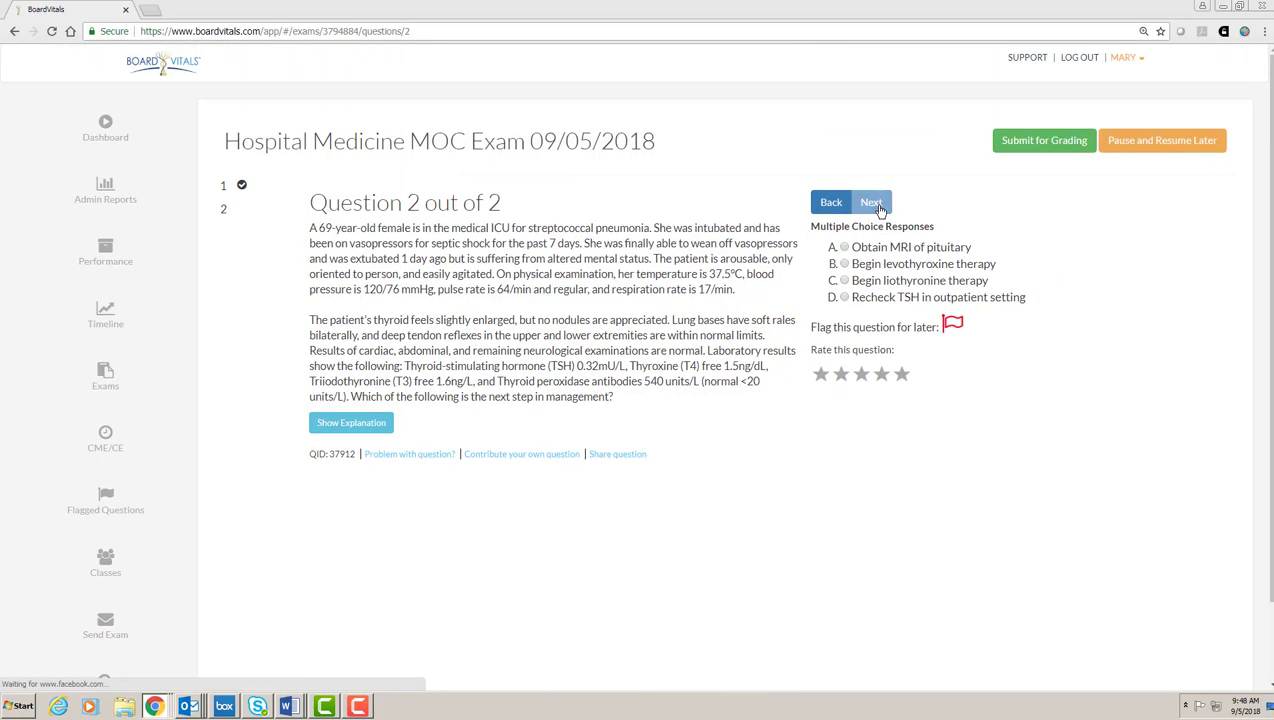
left_click(845, 265)
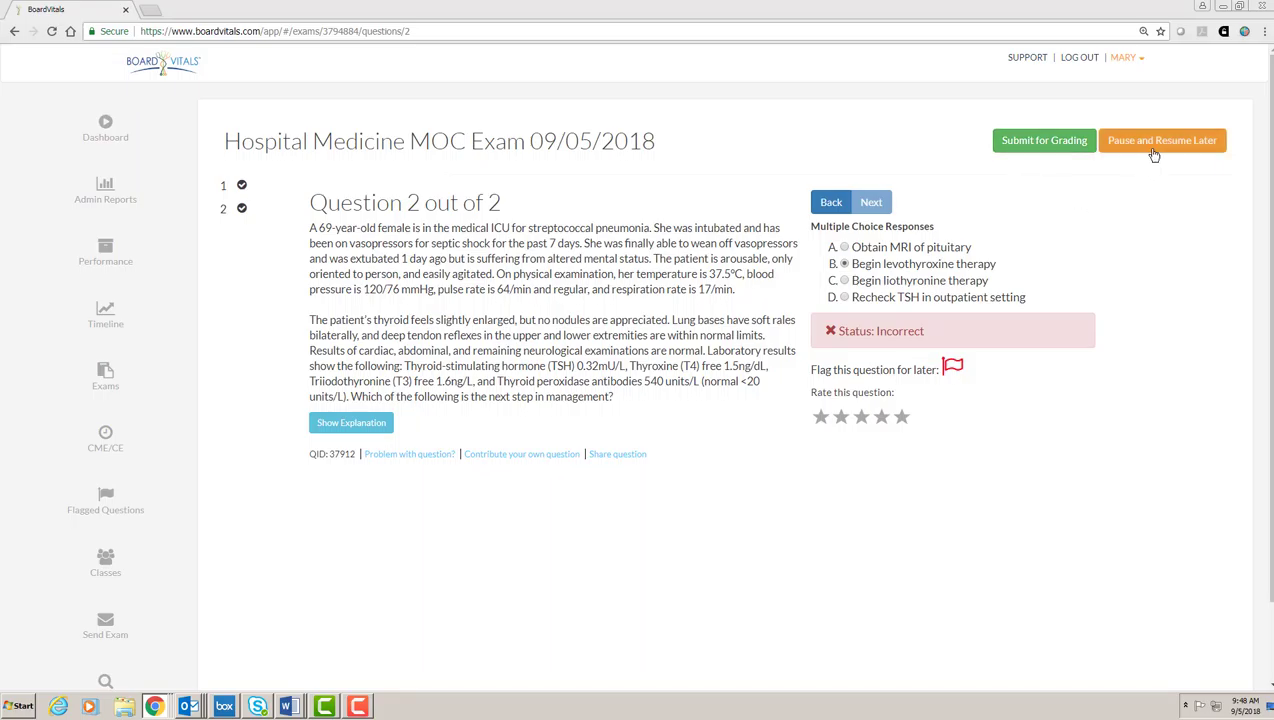
Submit the exam for grading, confirm it, then go to the Performance page
left_click(1044, 141)
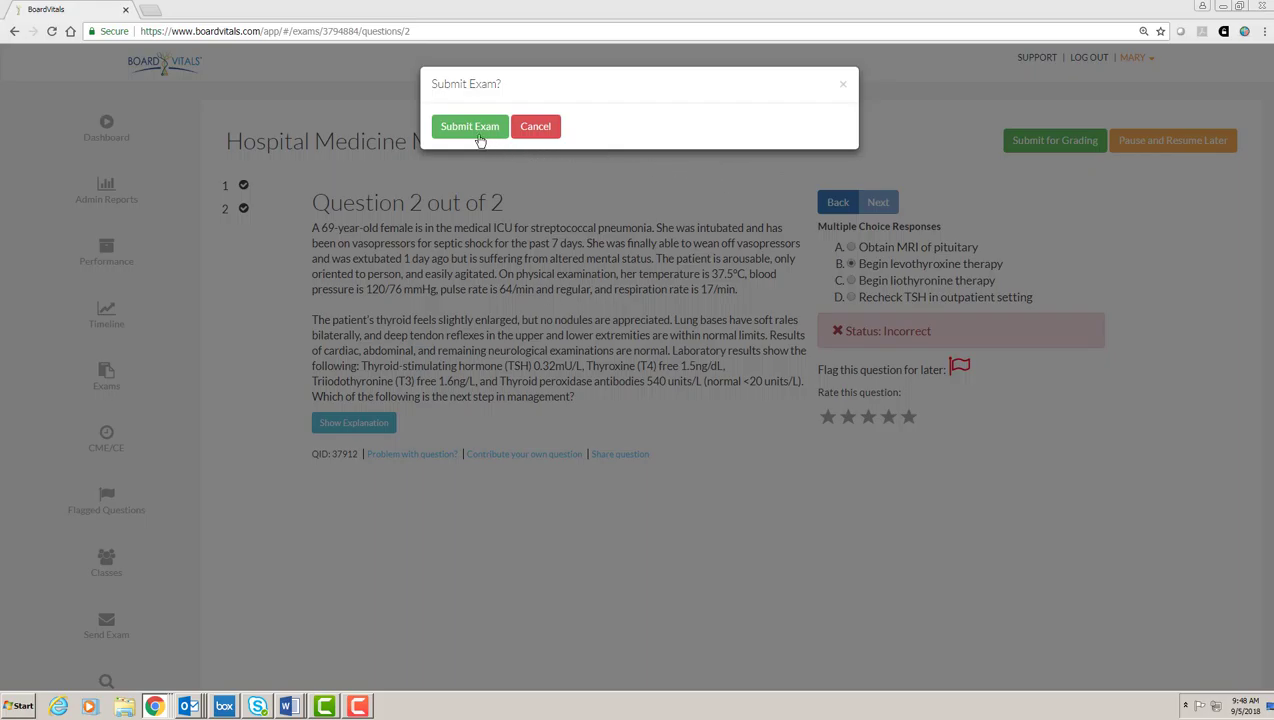
left_click(468, 124)
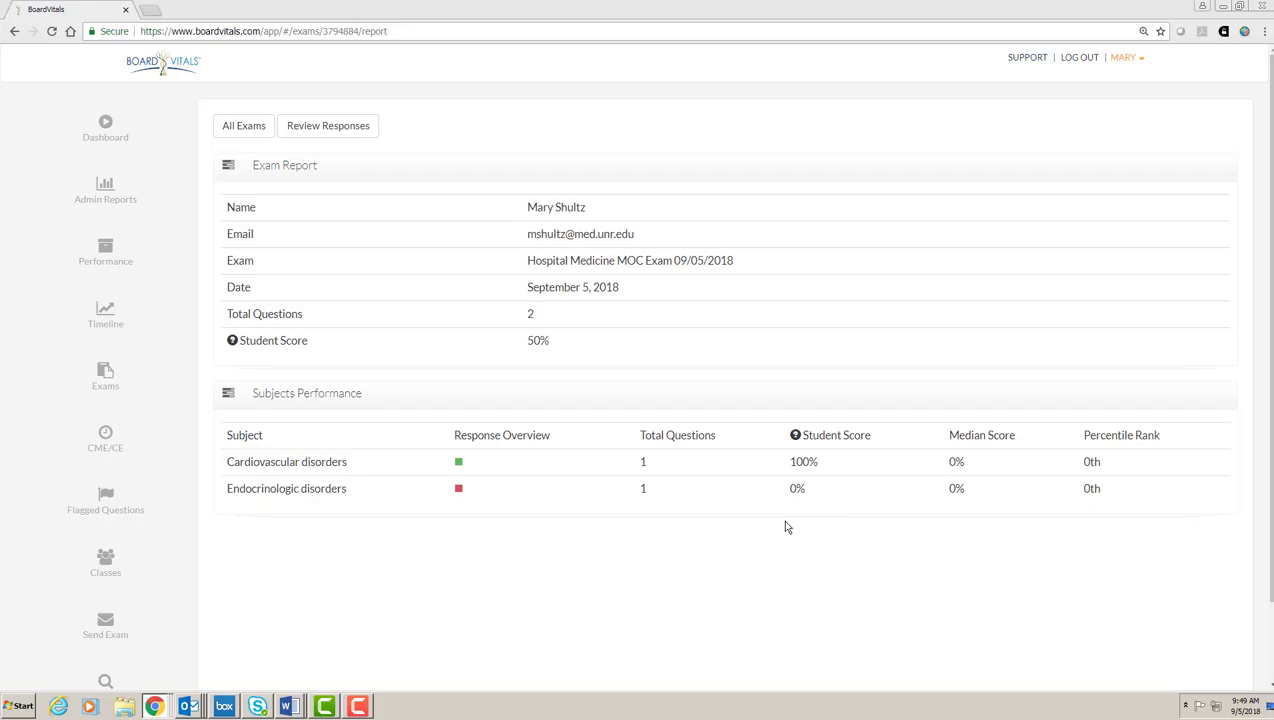
left_click(106, 256)
Expand the Hospital Medicine MOC row to see its subject-by-subject scores
scroll(184, 342, "down", 5)
scroll(184, 342, "down", 6)
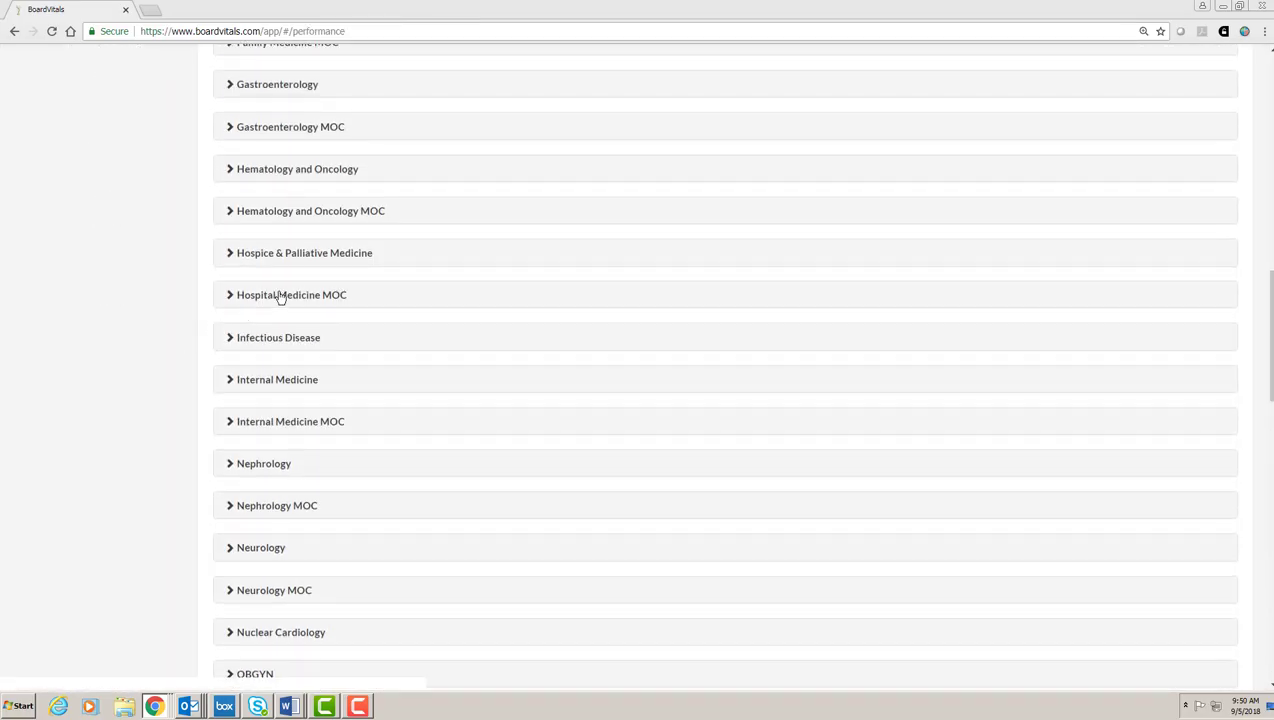
left_click(279, 297)
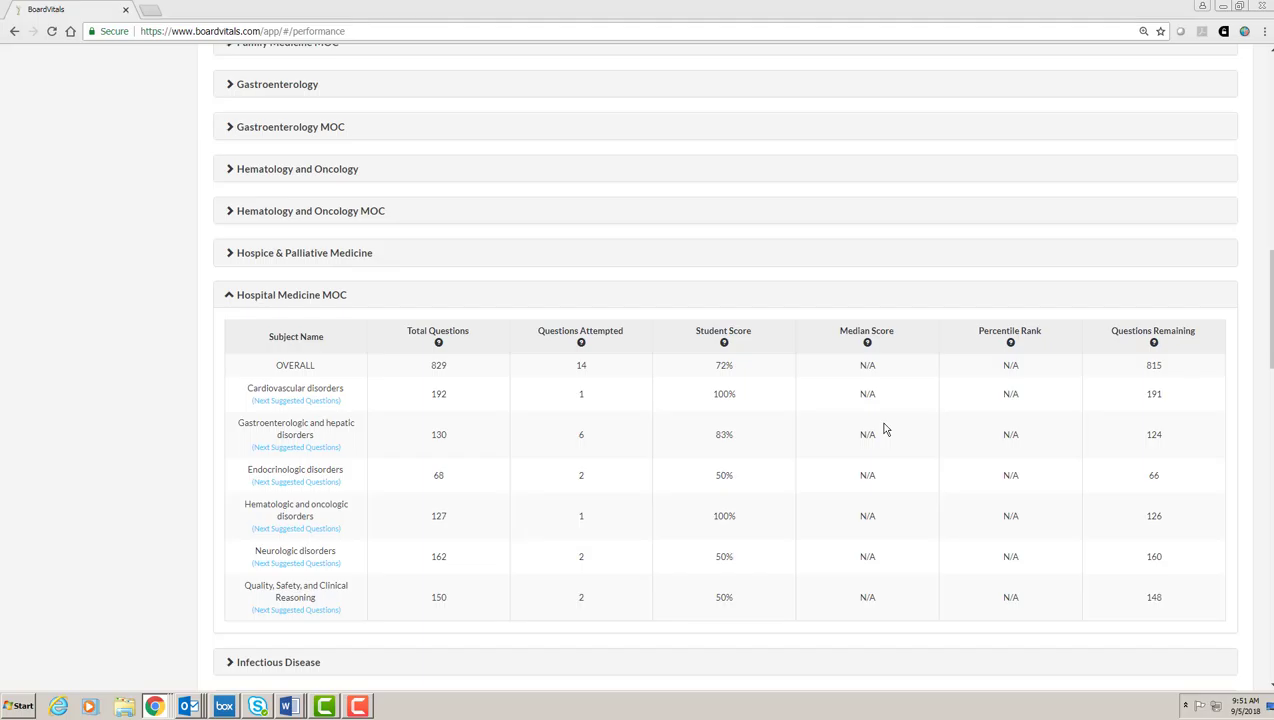
scroll(154, 455, "up", 15)
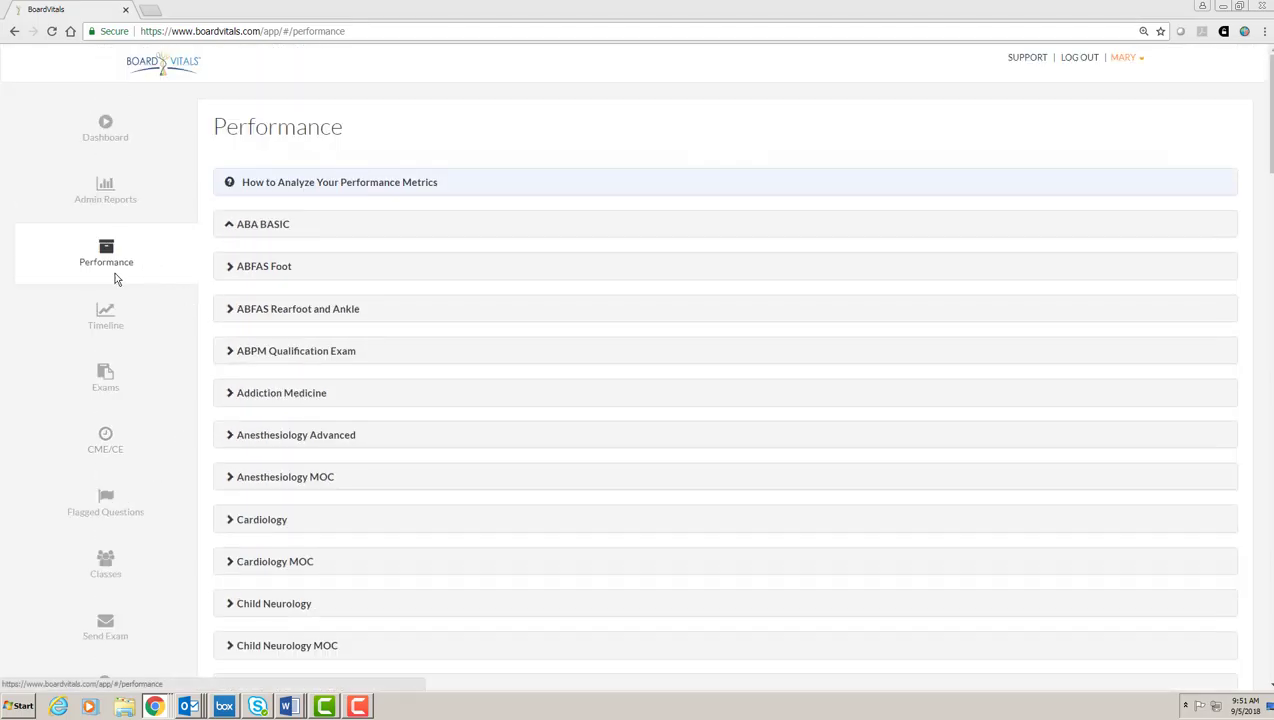
Chart the Hospital Medicine MOC exam scores on the Timeline page
left_click(105, 318)
left_click(527, 198)
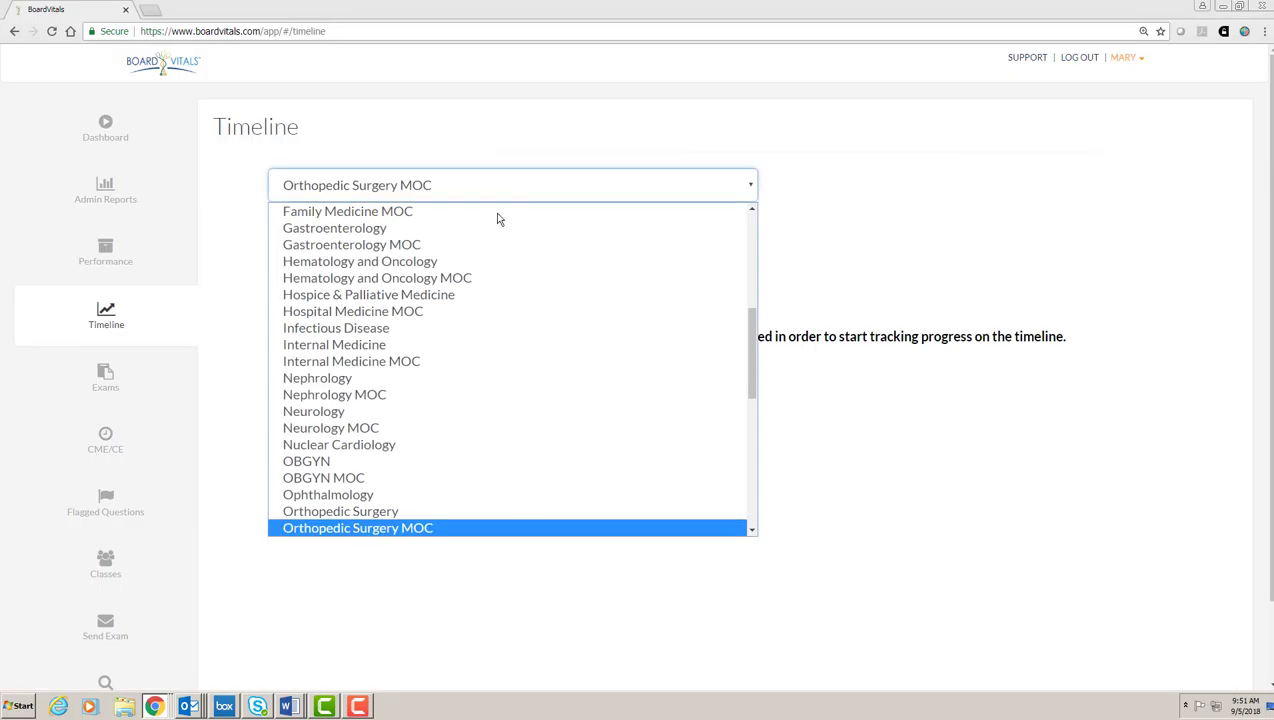
left_click(407, 316)
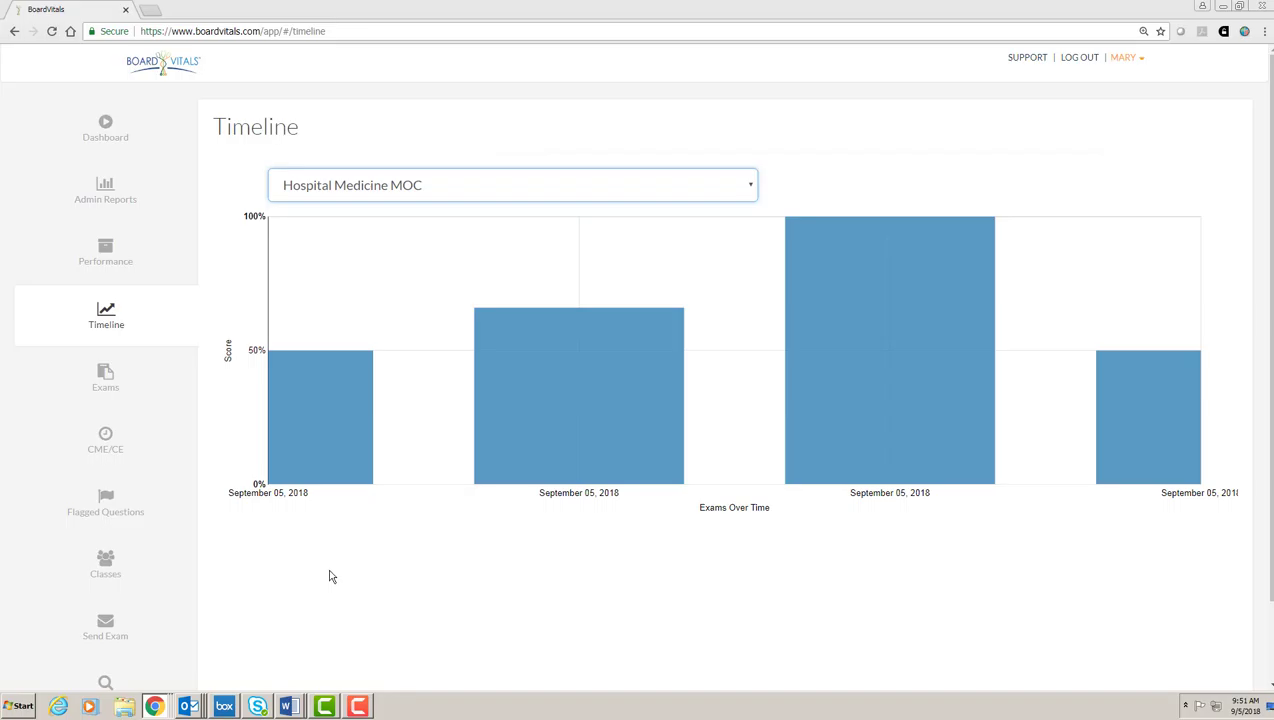
Look over the past exams list, then open the Flagged Questions list
left_click(105, 387)
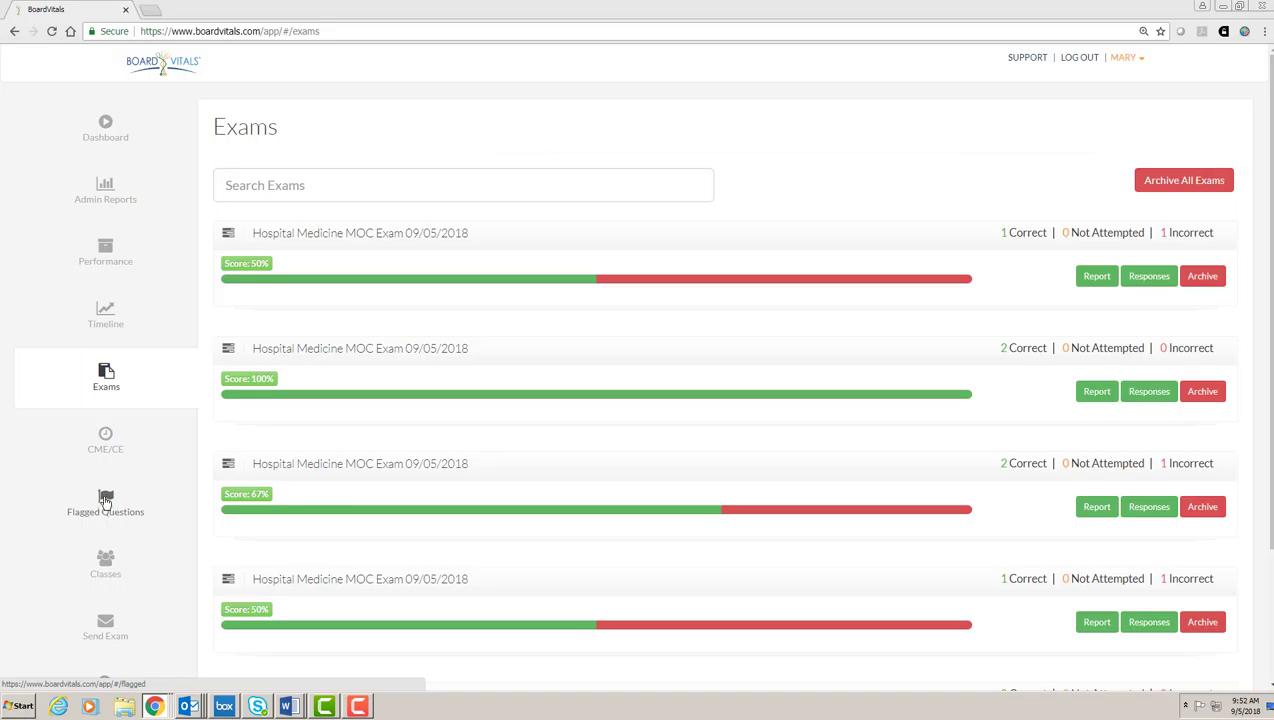
left_click(106, 501)
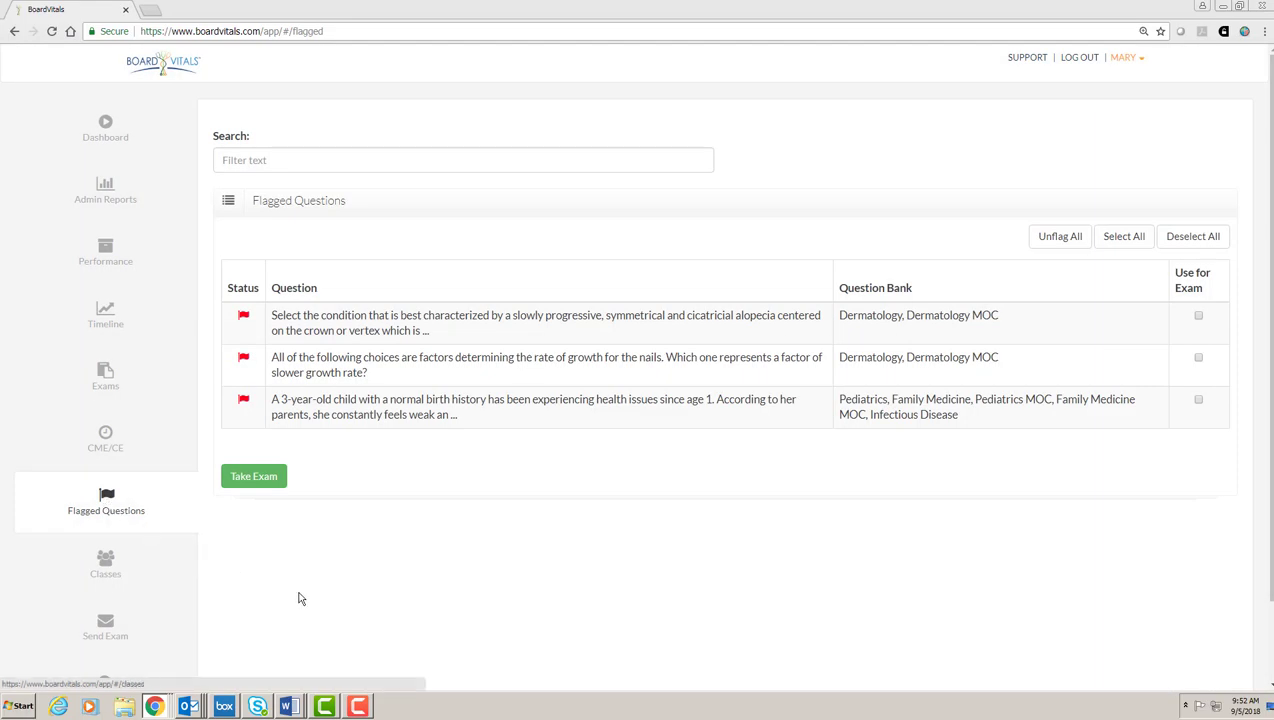